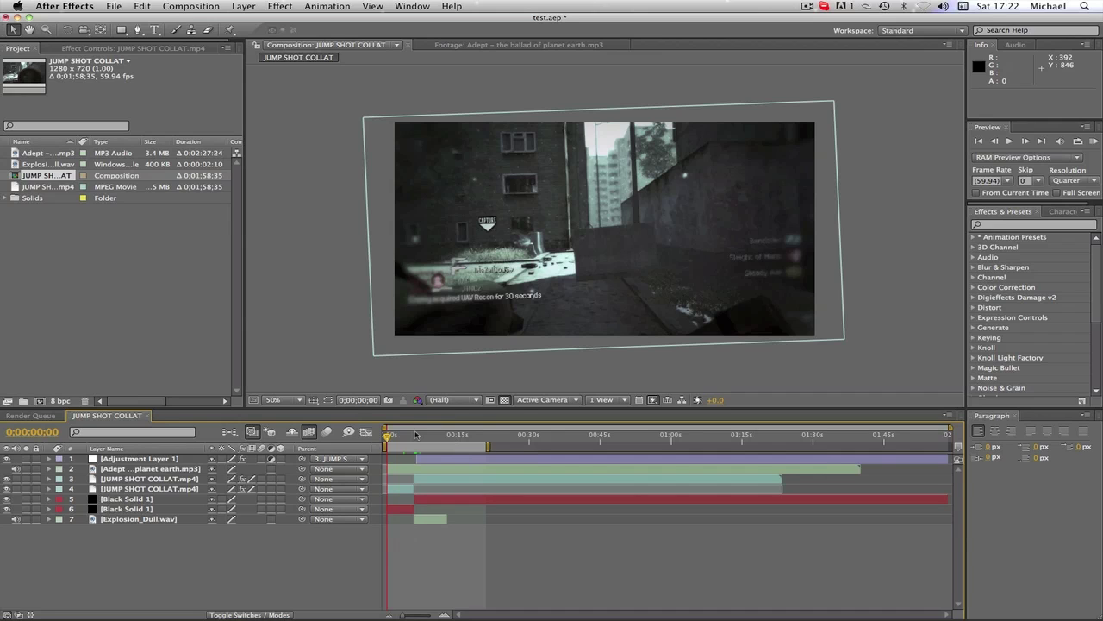
Step: Scrub through the opening seconds of the JUMP SHOT COLLAT composition to examine the existing glitch effect
left_click(416, 433)
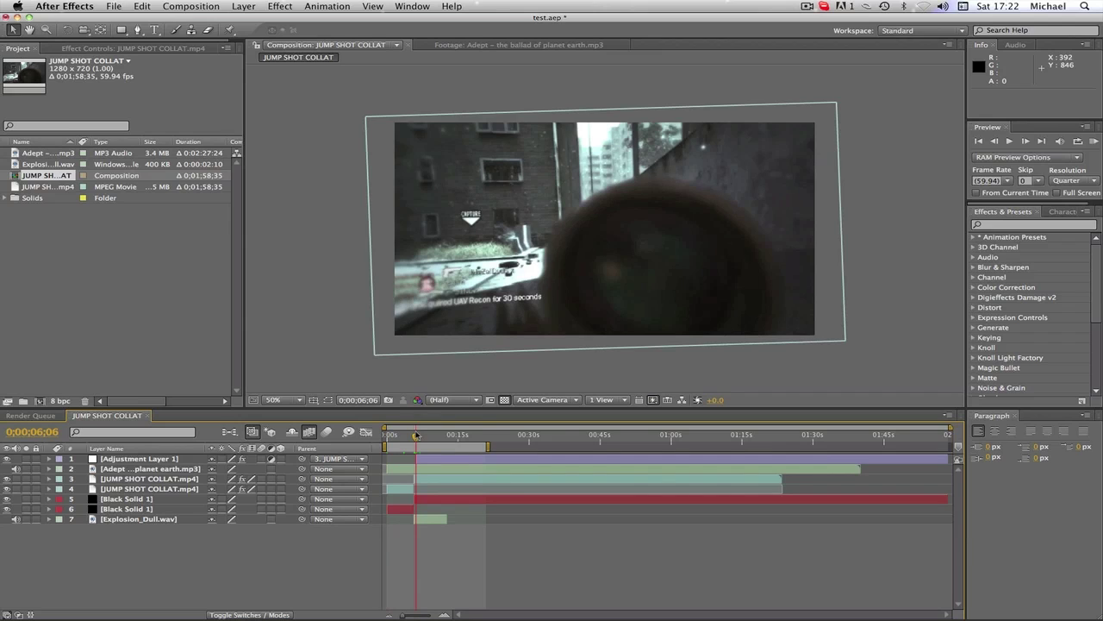
left_click_drag(415, 435, 412, 435)
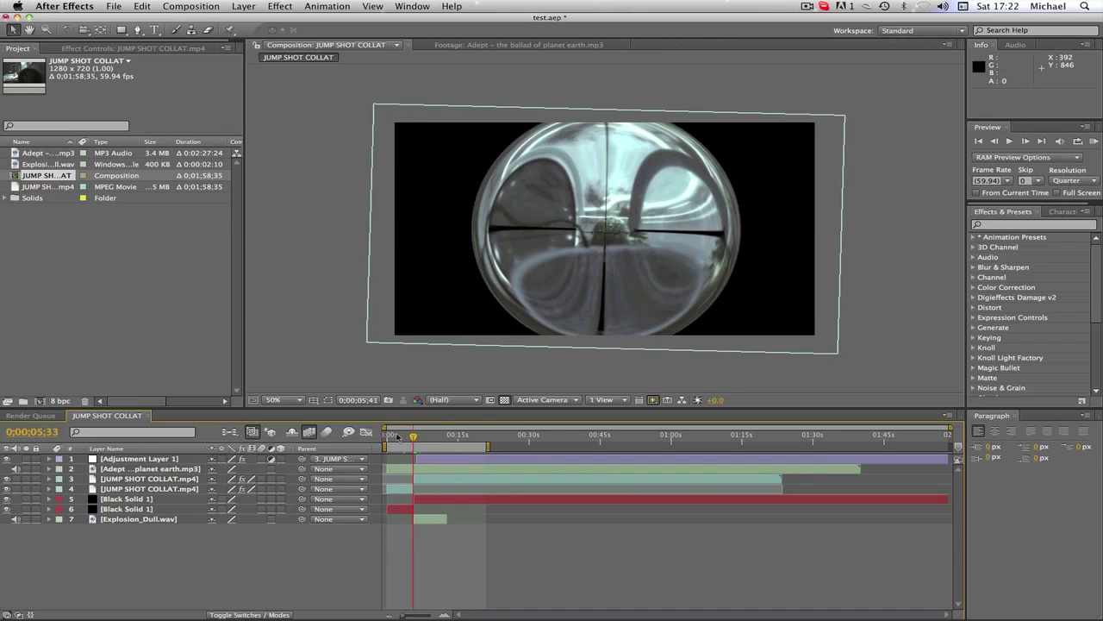
left_click(390, 434)
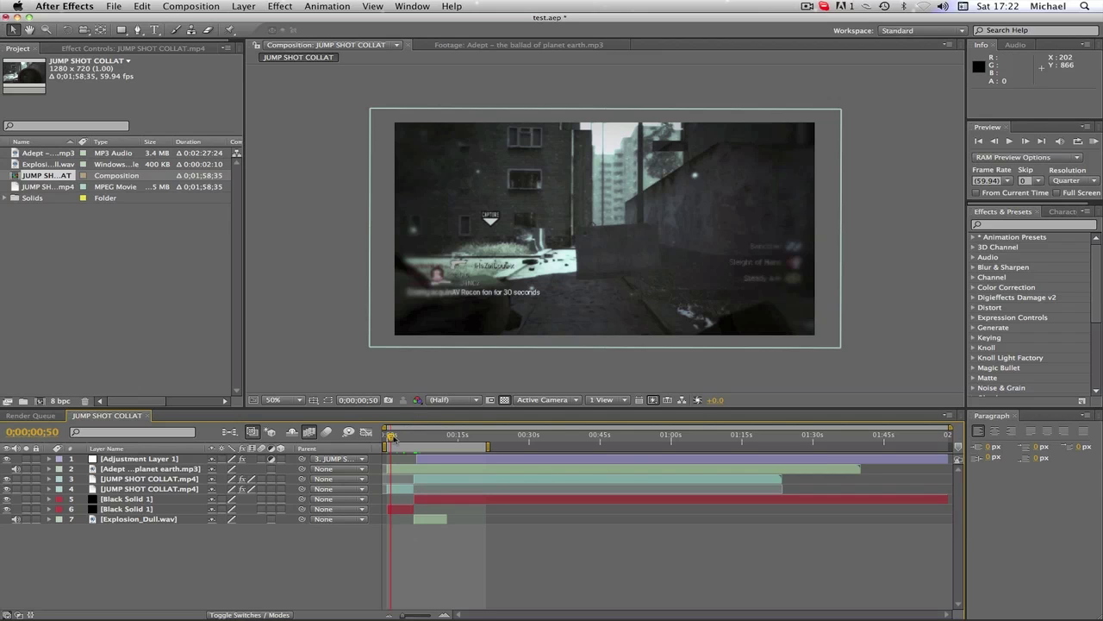
left_click(392, 437)
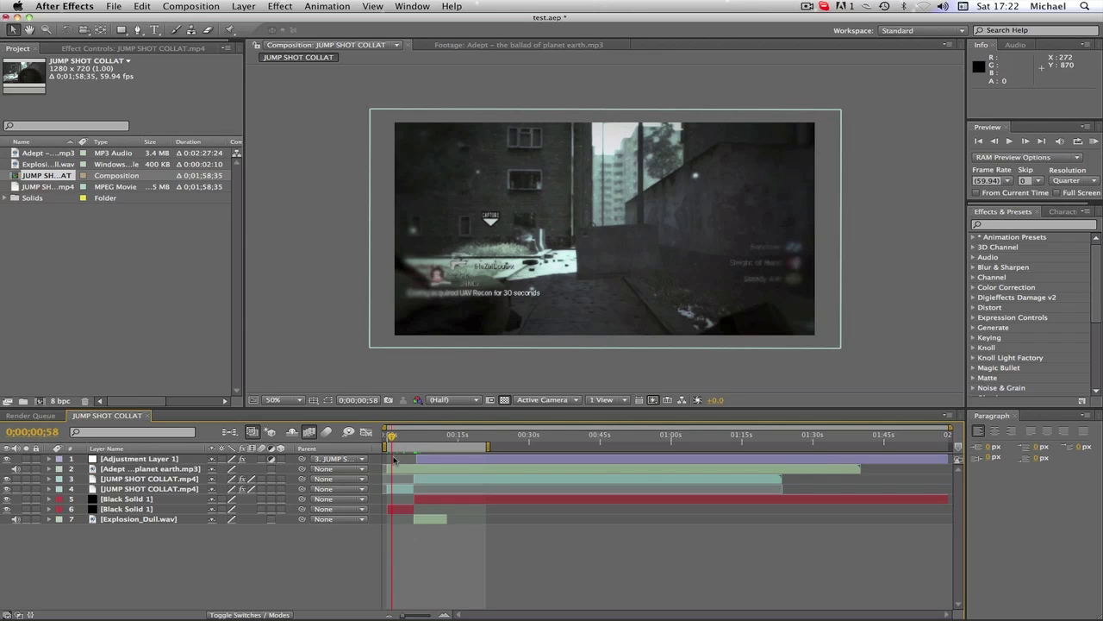
left_click_drag(392, 437, 387, 438)
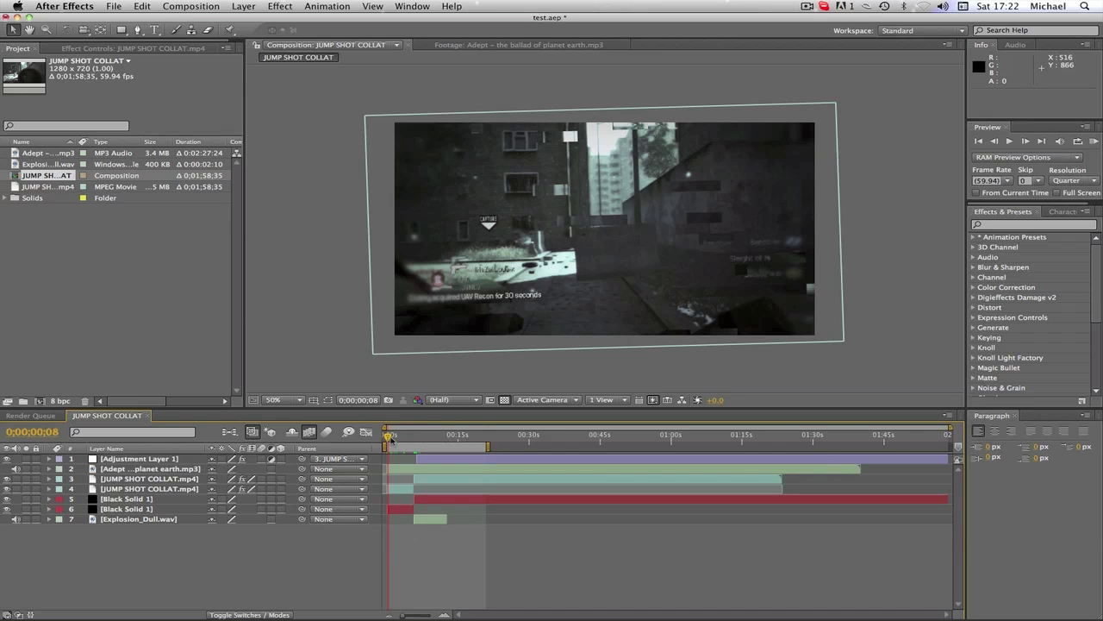
mouse_move(391, 438)
left_mouse_down()
mouse_move(409, 437)
mouse_move(387, 437)
left_mouse_up()
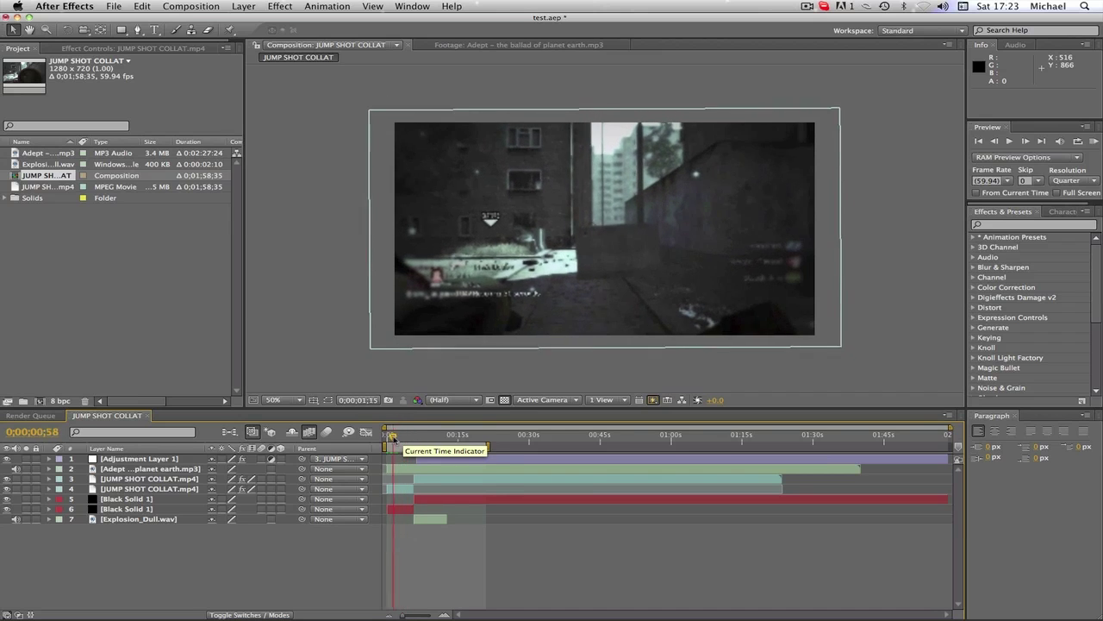
Step: Delete the DE_Artifact effect from the JUMP SHOT COLLAT.mp4 clip on layer 4
left_click(48, 488)
left_click(73, 500)
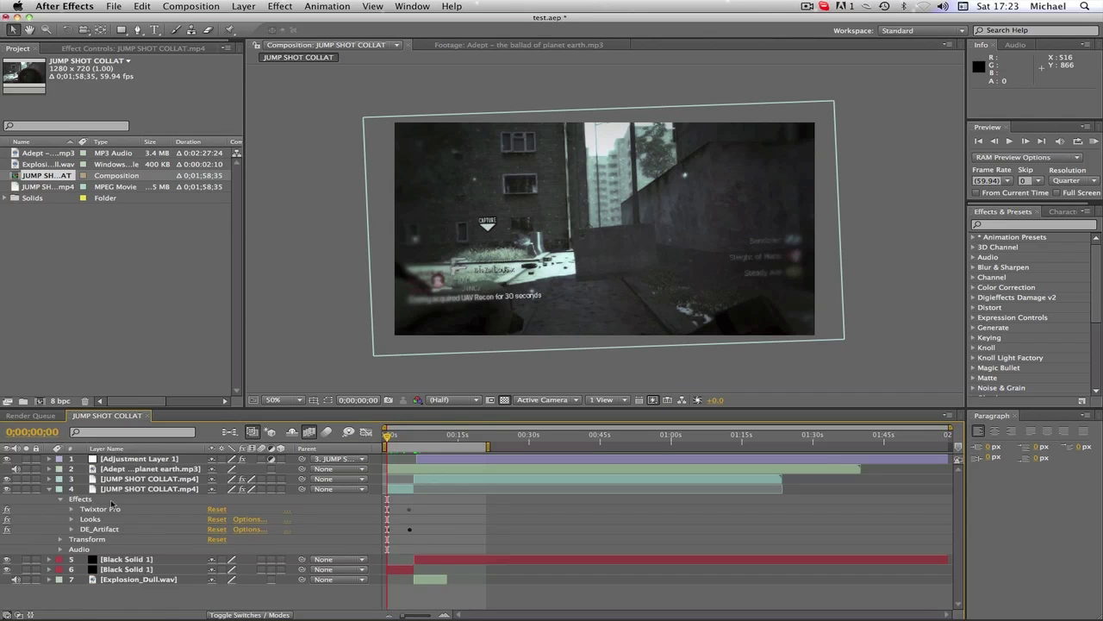
left_click(118, 530)
key("Delete")
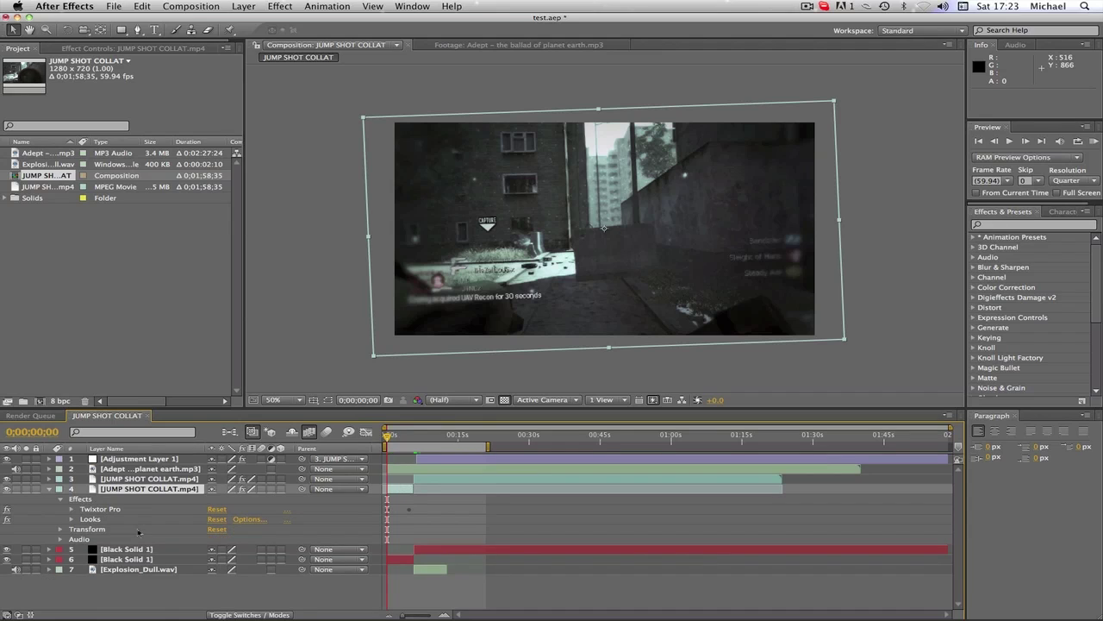
Step: Apply the Digieffects Damage v2 DE_Artifact effect to the layer 4 clip and set its Operation Type to Shifter
left_click(282, 7)
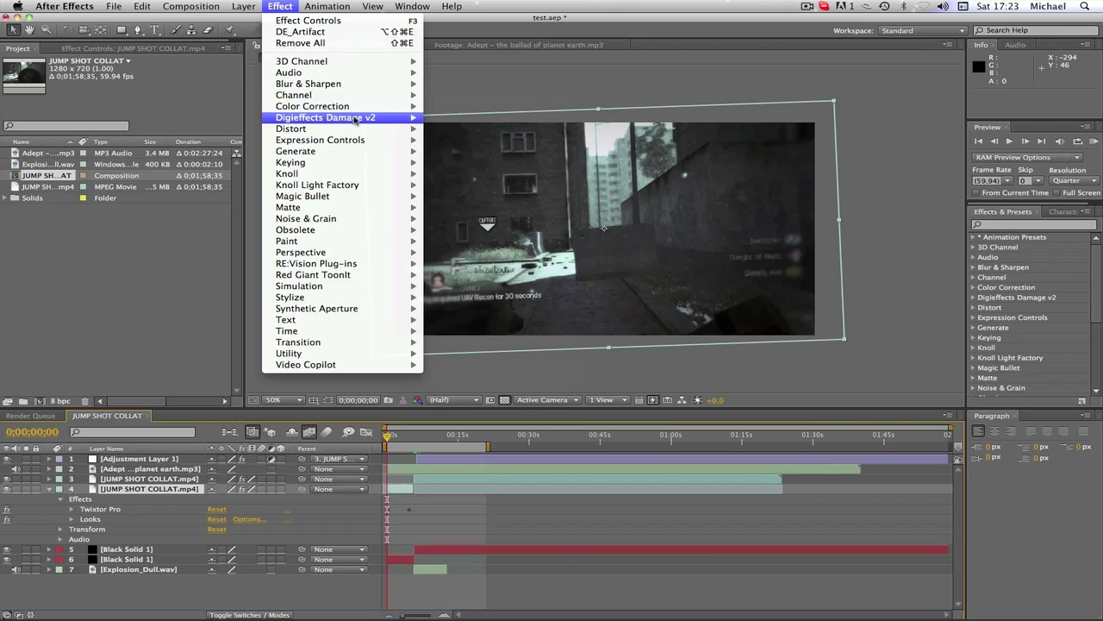
mouse_move(356, 120)
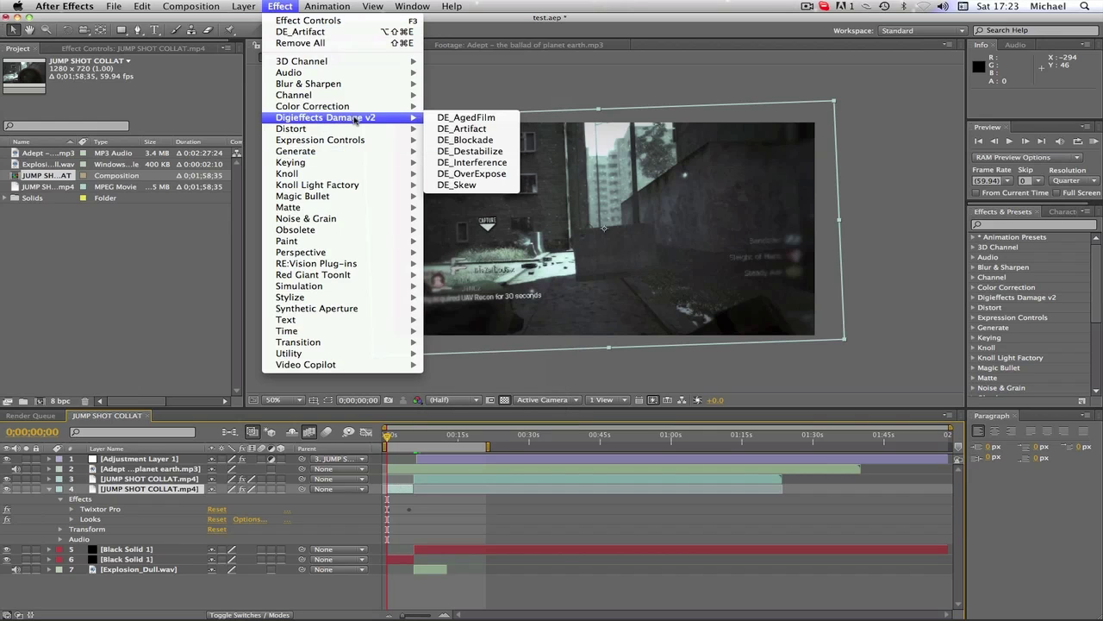
left_click(490, 130)
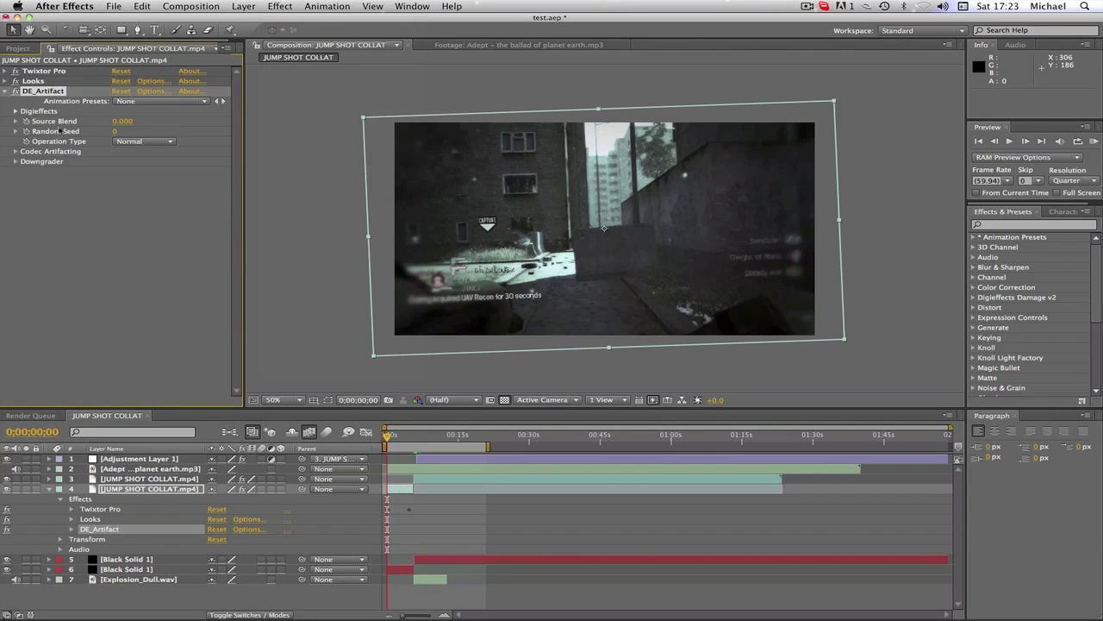
left_click(155, 142)
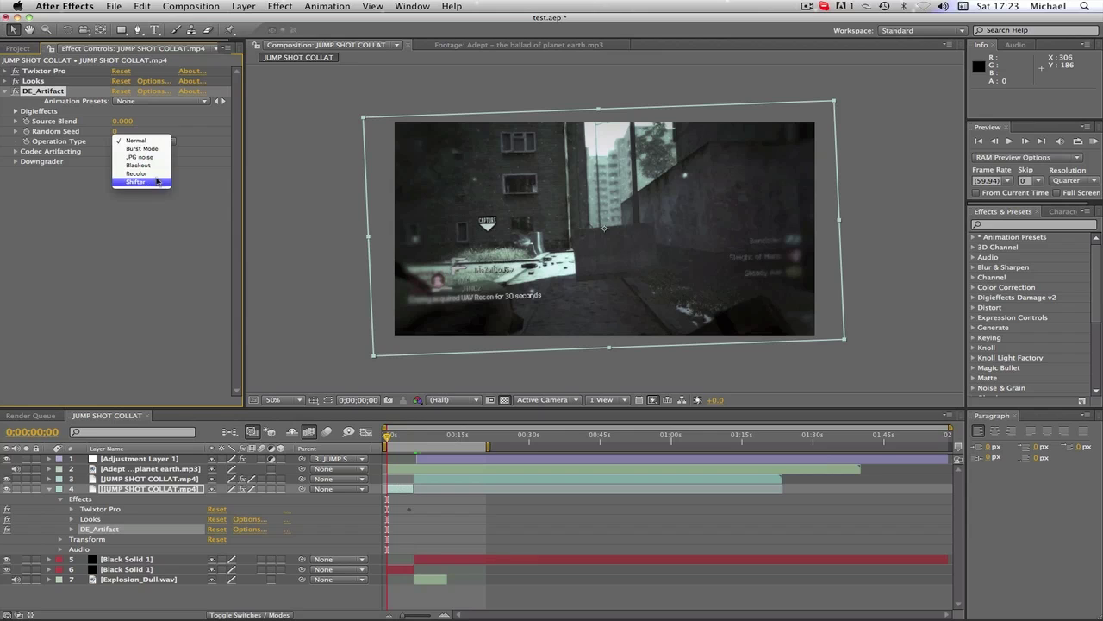
left_click(158, 181)
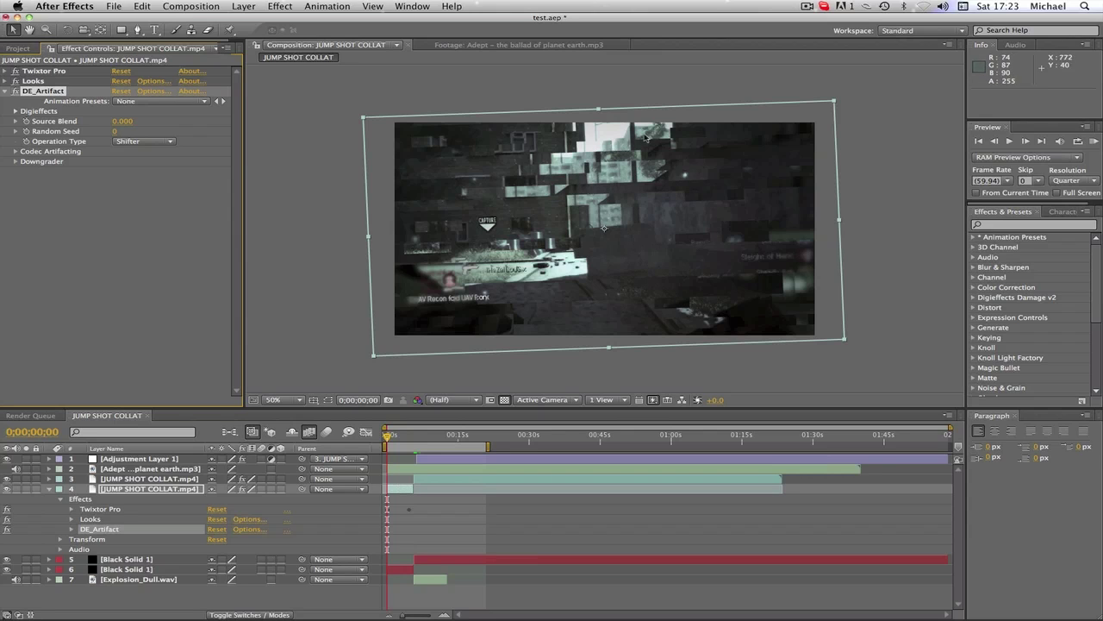
Step: Turn on keyframing at 0;00;00;00 for Artifact Amount, Artifact Frequency, Average Duration and Freezing under Codec Artifacting
left_click(15, 152)
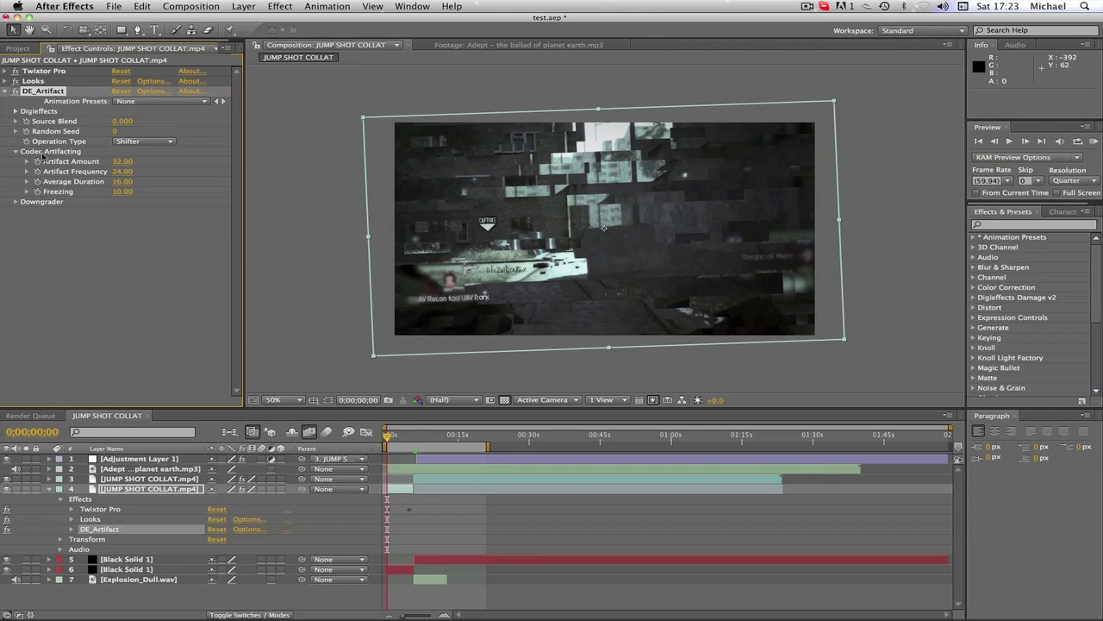
left_click(37, 162)
left_click(37, 171)
left_click(37, 181)
left_click(37, 192)
Step: Set the starting Codec Artifacting values to Artifact Amount 10, Artifact Frequency 5, Average Duration 10 and Freezing 5
left_click(122, 162)
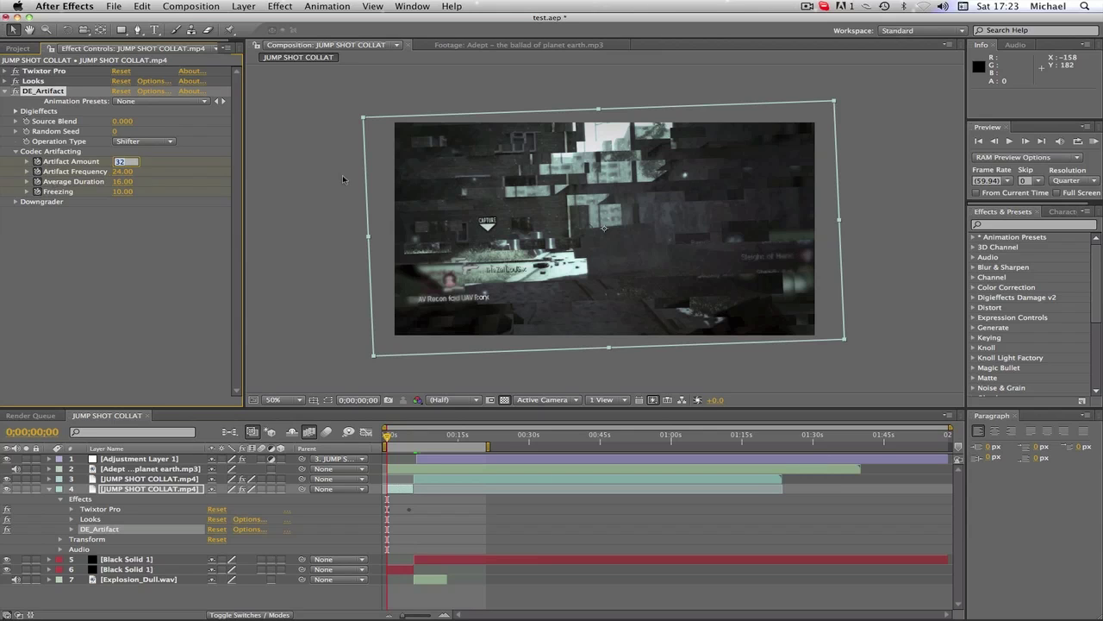
type("10")
key("Tab")
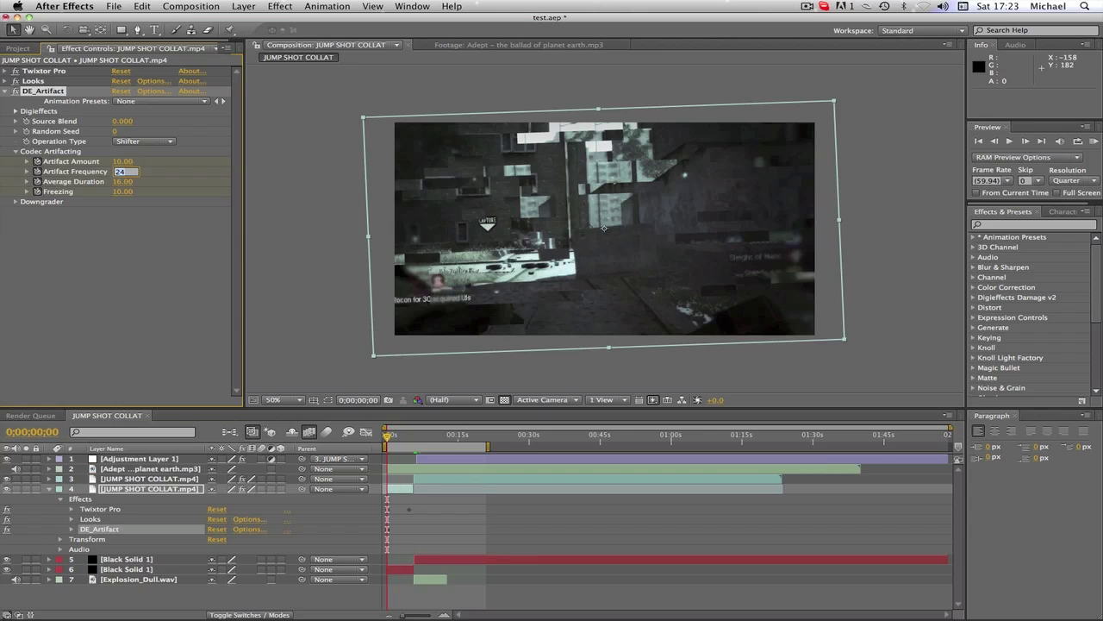
type("5")
key("Tab")
type("10")
key("Tab")
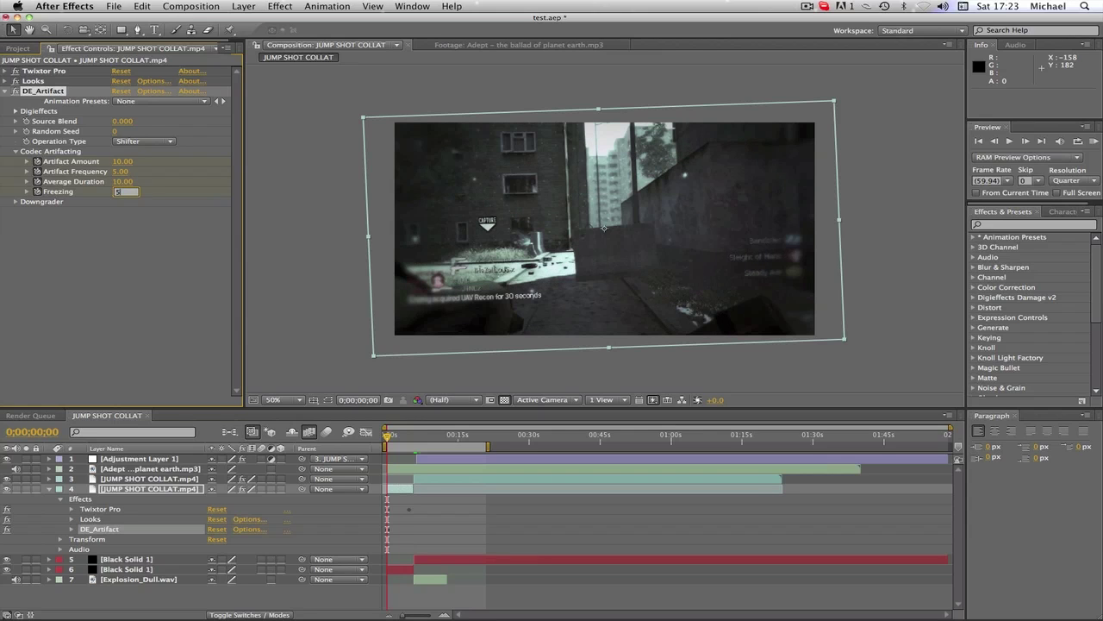
type("5")
key("Return")
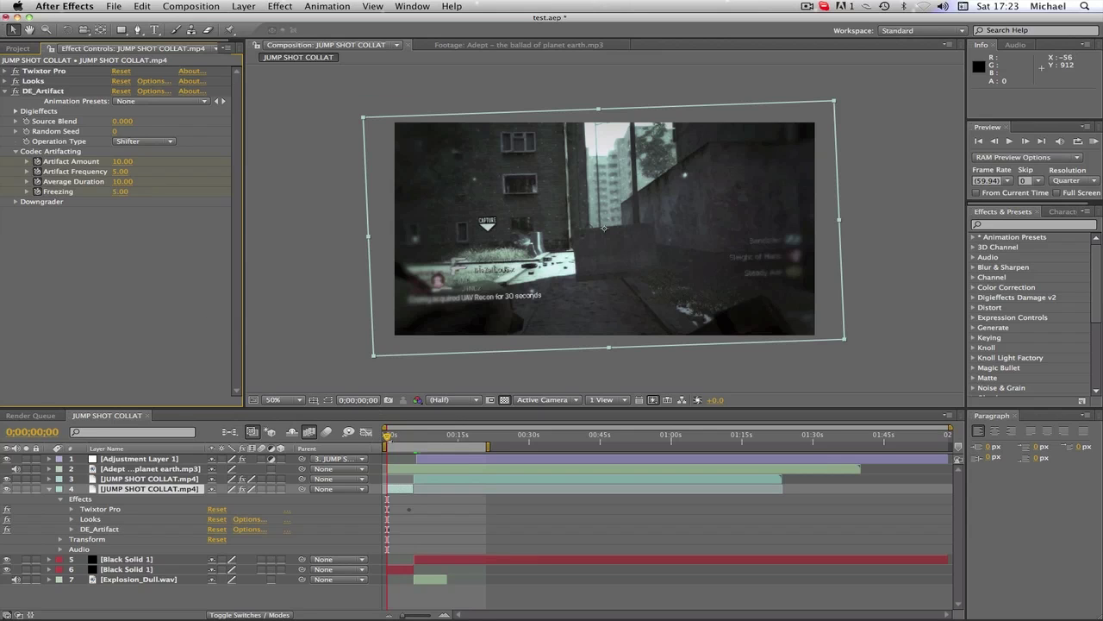
Step: Keyframe Artifact Amount, Artifact Frequency, Average Duration and Freezing to 0 at 0;00;04;43
left_click_drag(386, 436, 392, 436)
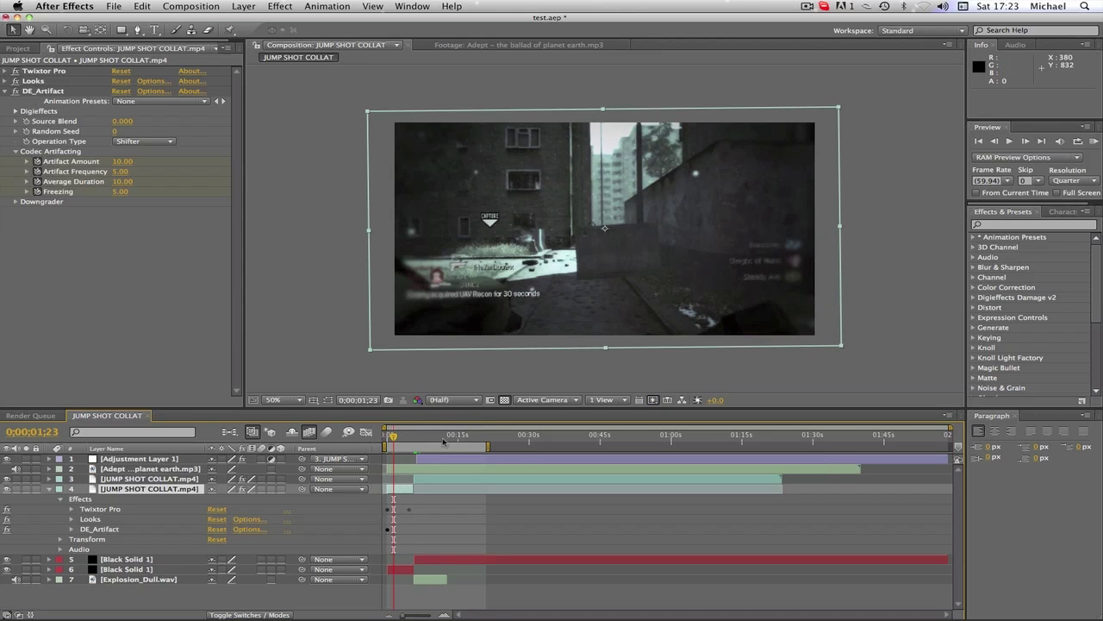
left_click_drag(393, 437, 410, 436)
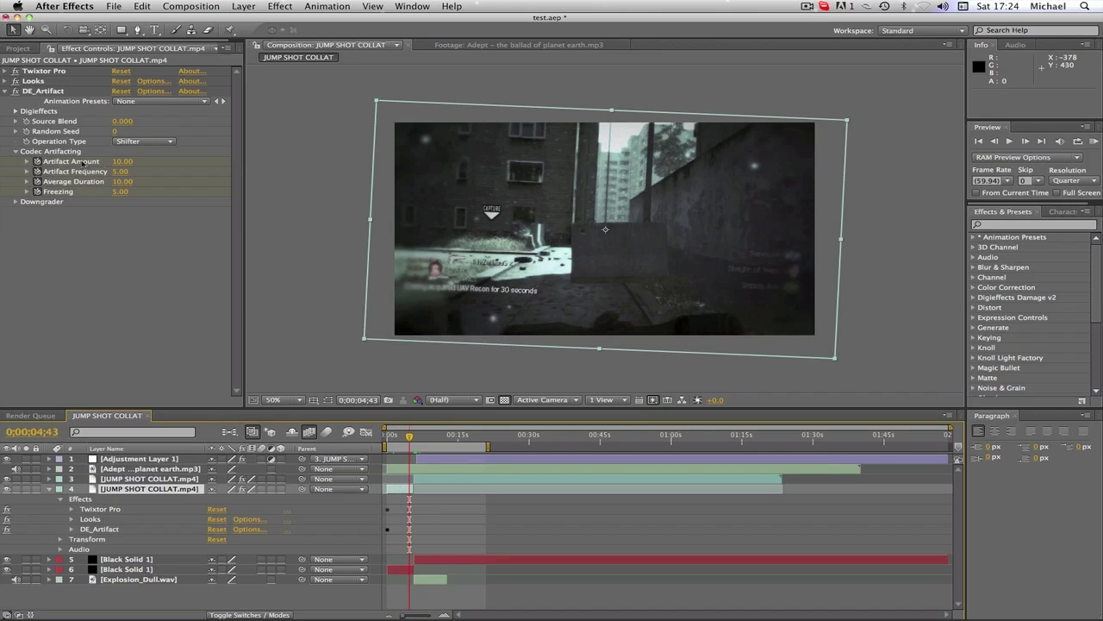
left_click_drag(121, 162, 60, 181)
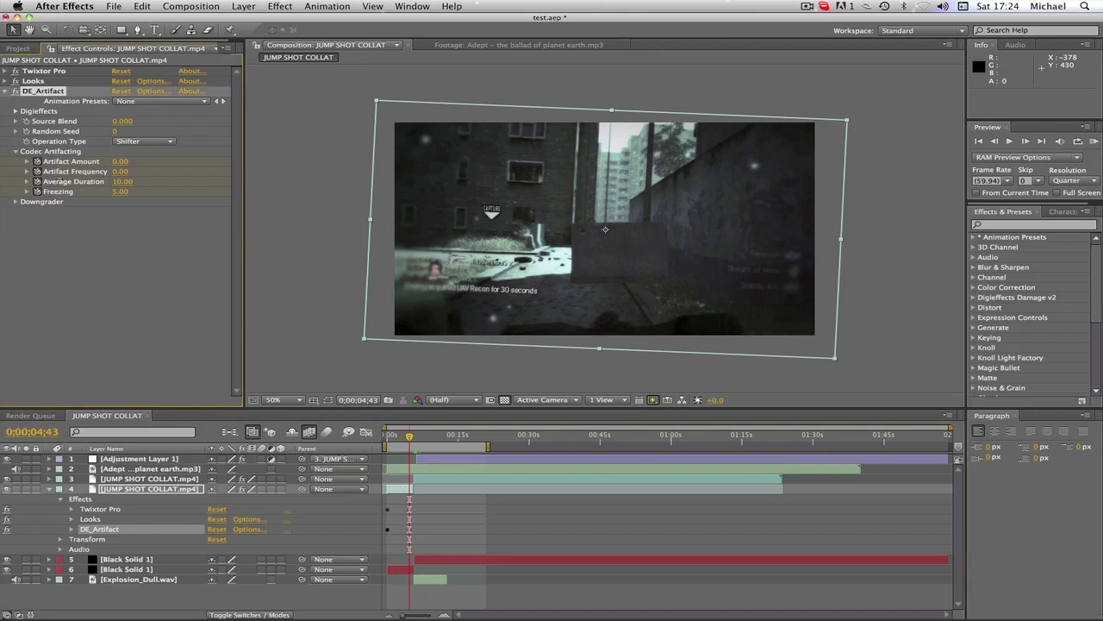
key("Tab")
type("0")
key("Return")
key("Tab")
type("0")
key("Return")
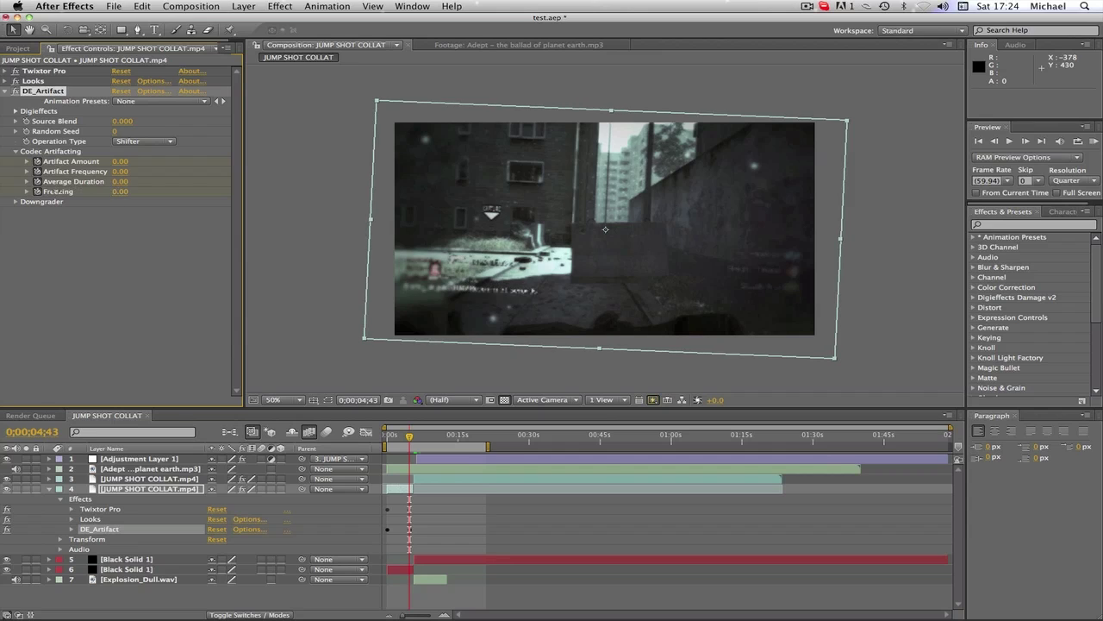
Step: Return to the start of the composition and set DE_Artifact's Random Seed to 3200
left_click(396, 435)
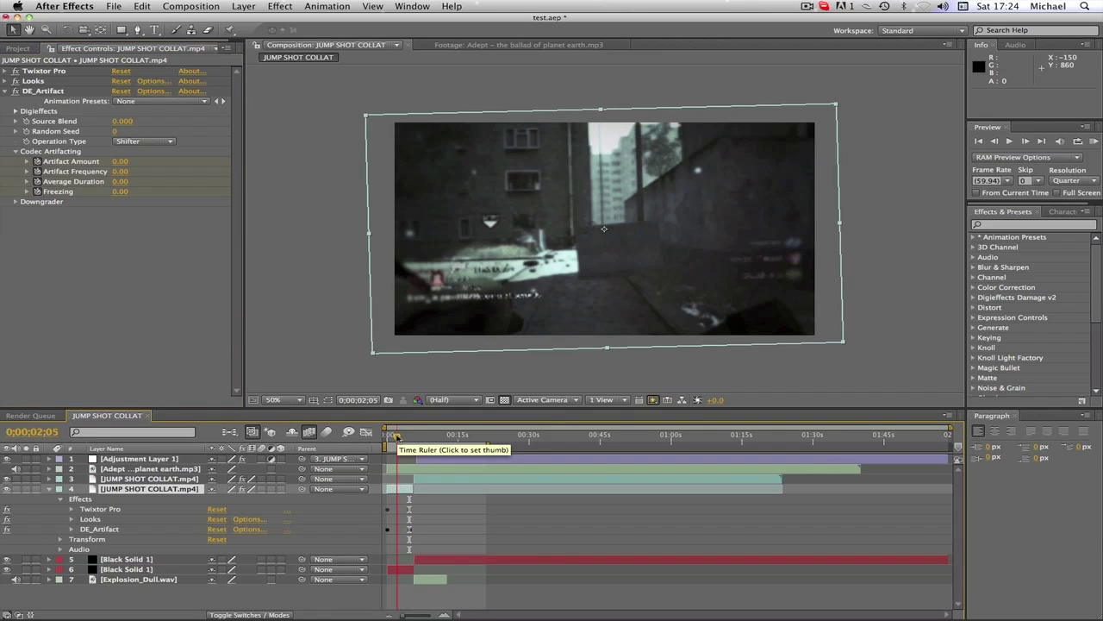
mouse_move(397, 435)
left_mouse_down()
mouse_move(406, 436)
mouse_move(379, 437)
left_mouse_up()
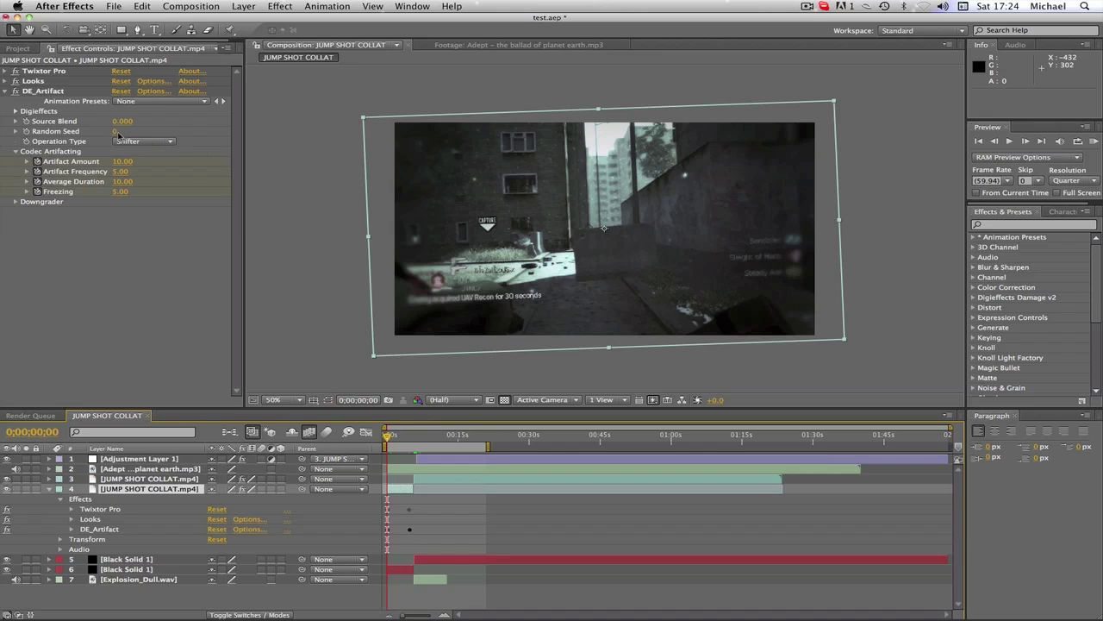
left_click_drag(114, 131, 132, 131)
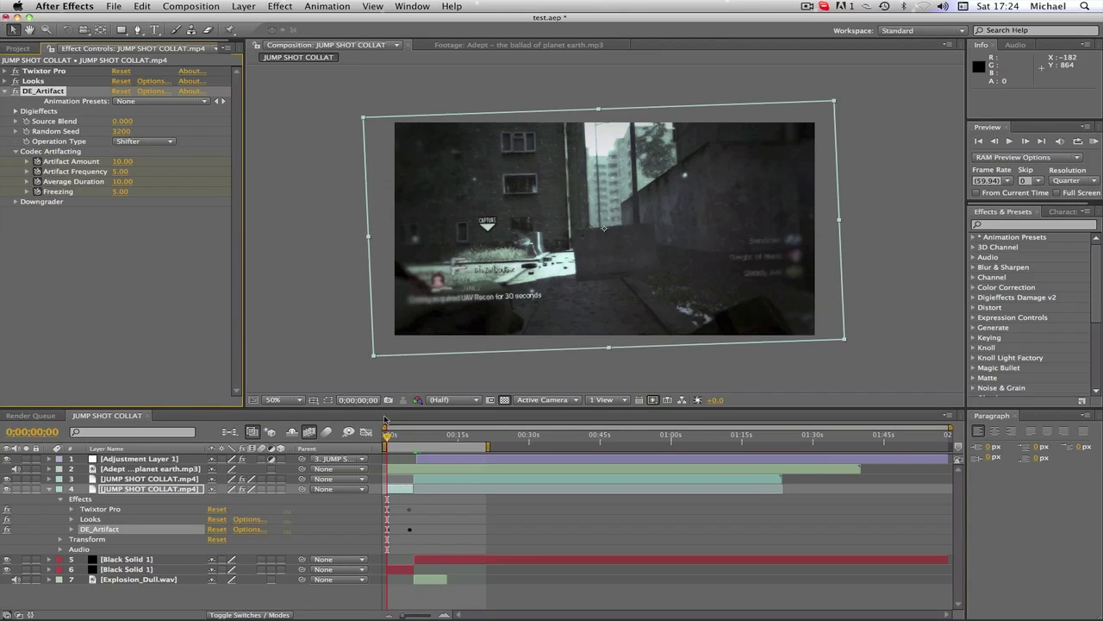
mouse_move(387, 437)
left_mouse_down()
mouse_move(413, 439)
mouse_move(386, 440)
left_mouse_up()
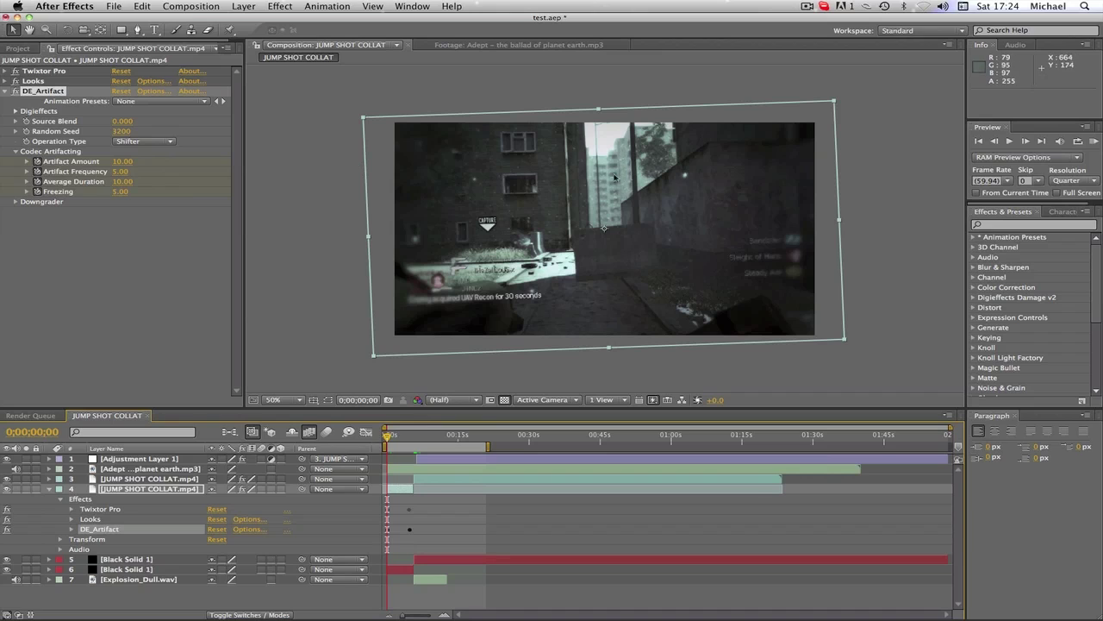
Step: At the first frame, set Artifact Frequency to 16, Average Duration to 10 and Freezing to 10
left_click(121, 171)
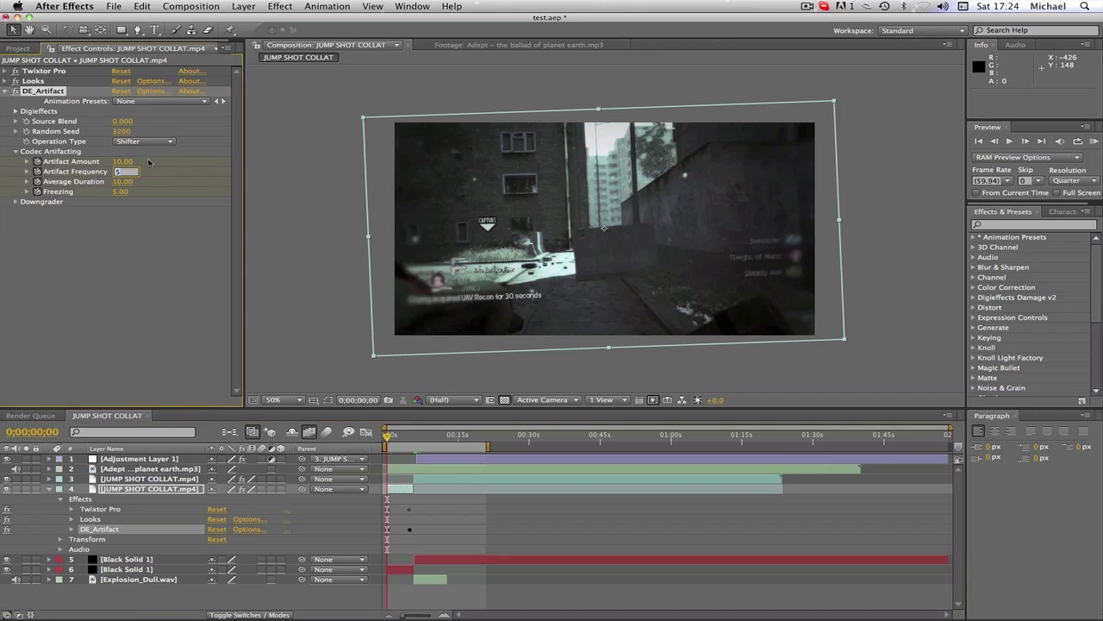
type("16")
key("Tab")
type("10")
key("Tab")
type("10")
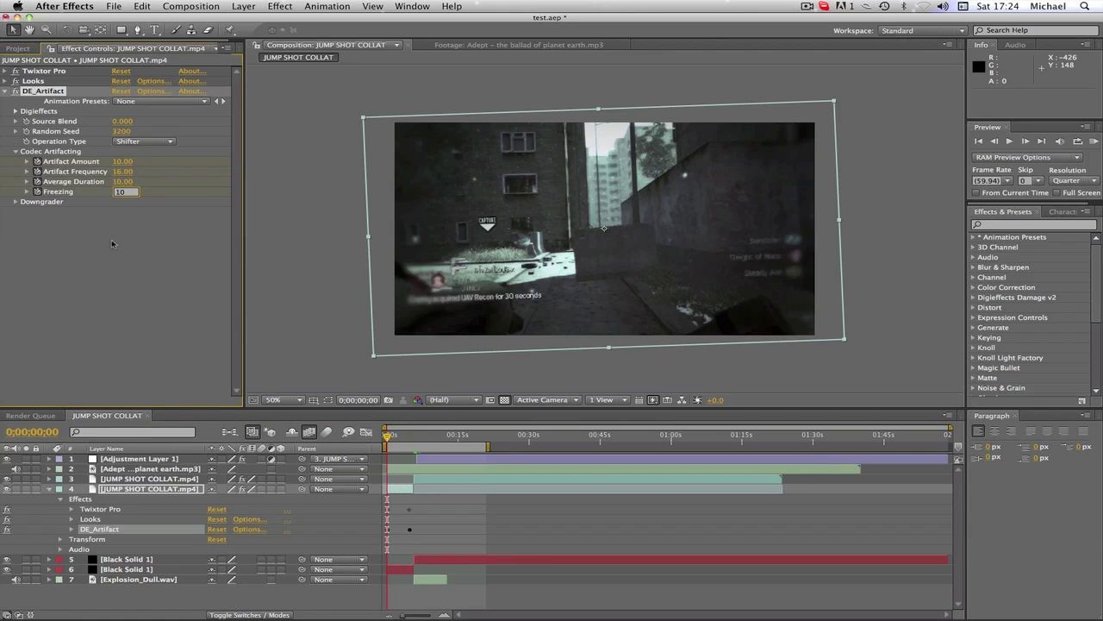
left_click(114, 244)
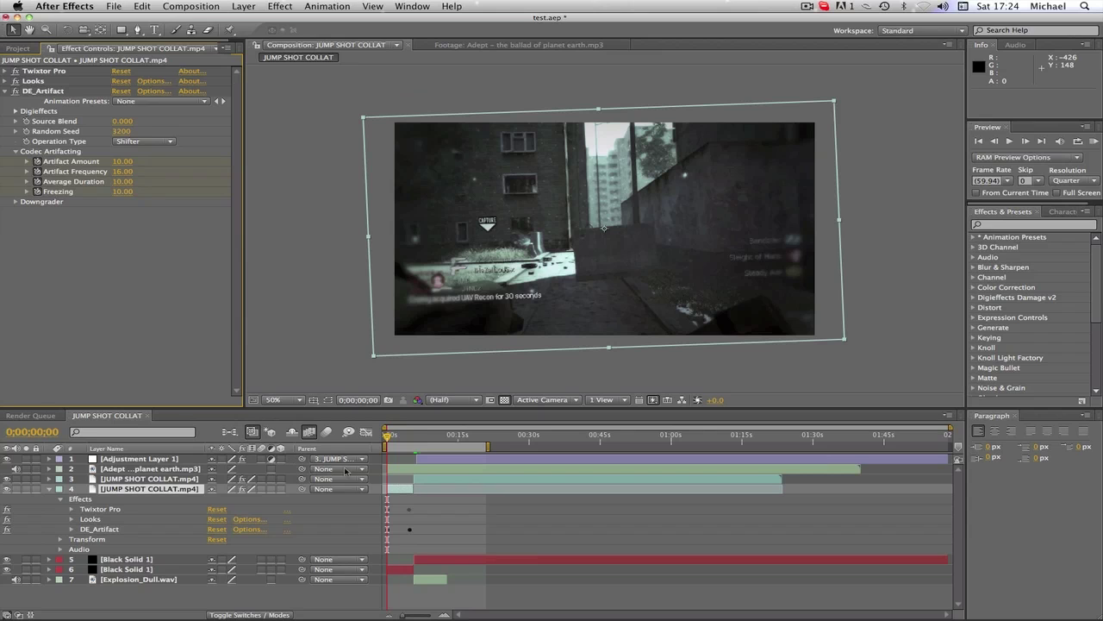
Step: Scrub the first six seconds to review the artifact glitch, and collapse the DE_Artifact settings
left_click(392, 437)
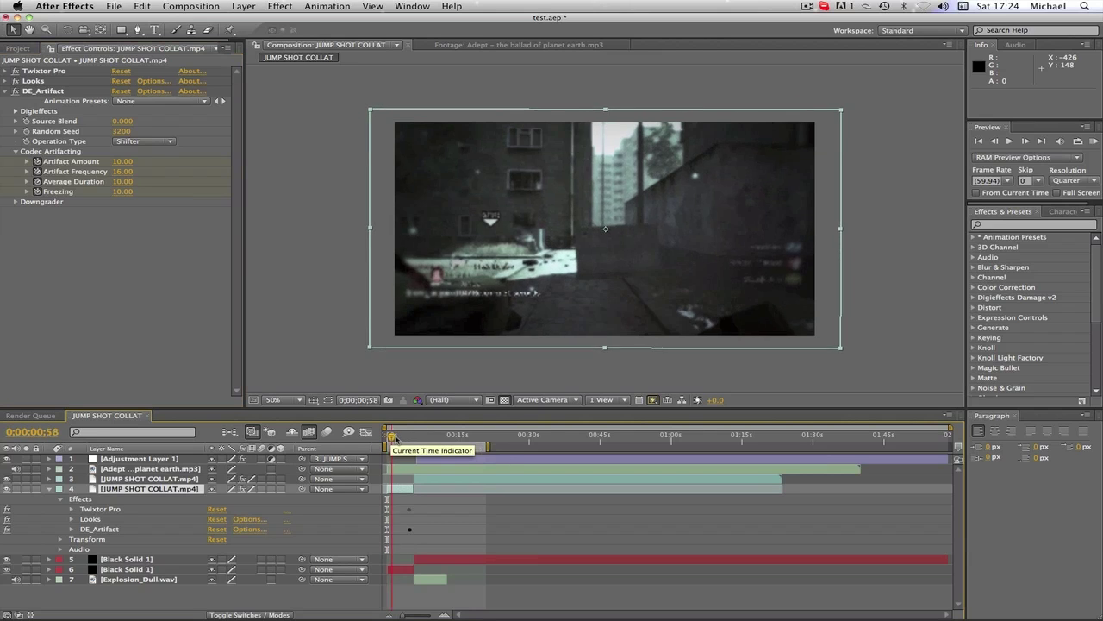
left_click_drag(395, 436, 415, 437)
left_click(392, 438)
left_click(5, 91)
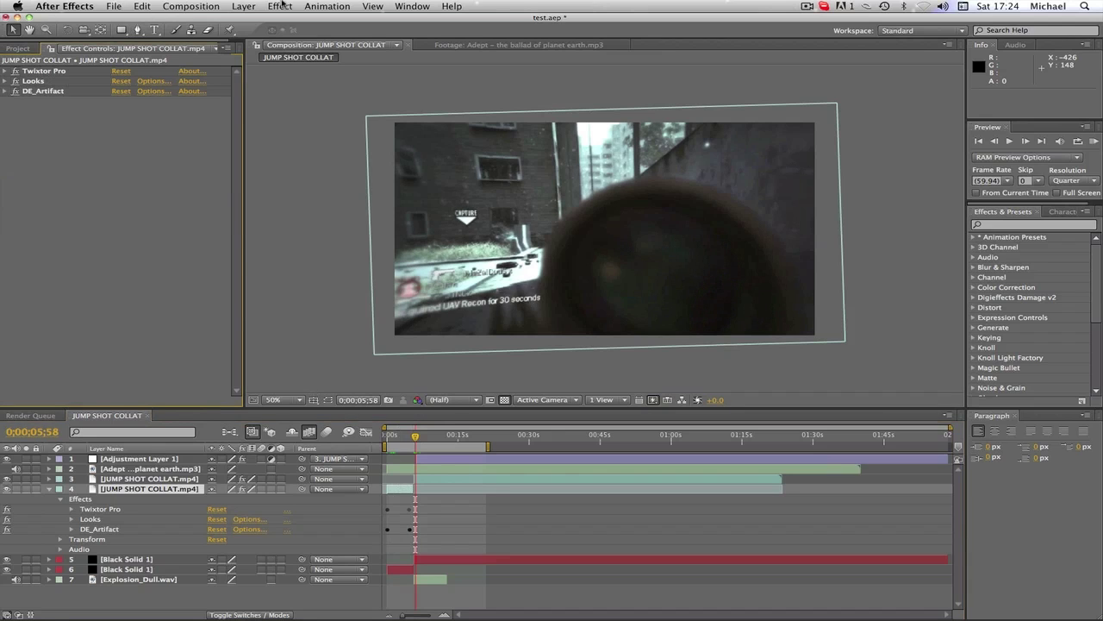
Step: Apply the Digieffects Damage v2 DE_Interference effect to the layer 4 clip and delete its DE_Artifact effect
left_click(281, 6)
mouse_move(355, 119)
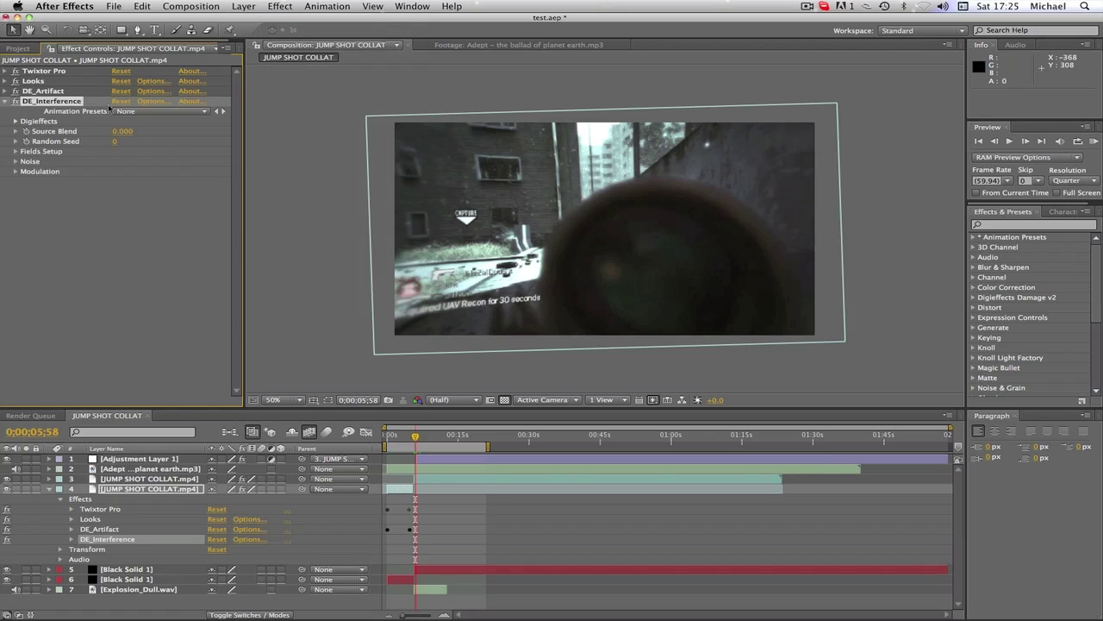
left_click(110, 528)
key("Delete")
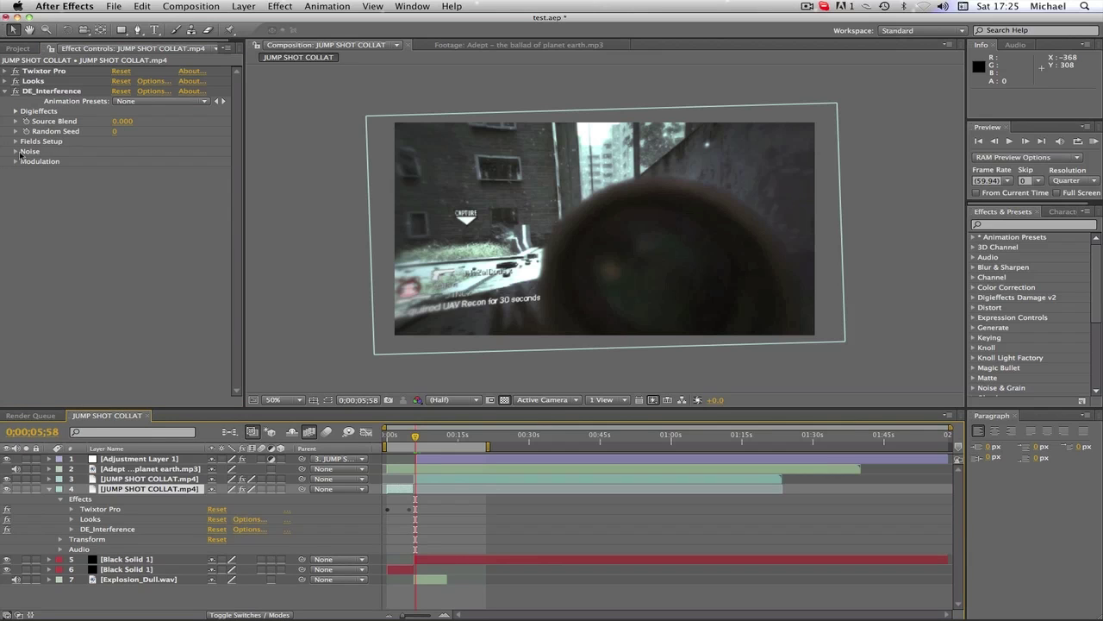
Step: At 0;00;01;23, set DE_Interference's (E) and (O) Noise Level to 0, and delete the effect from the layer 4 clip
left_click(393, 436)
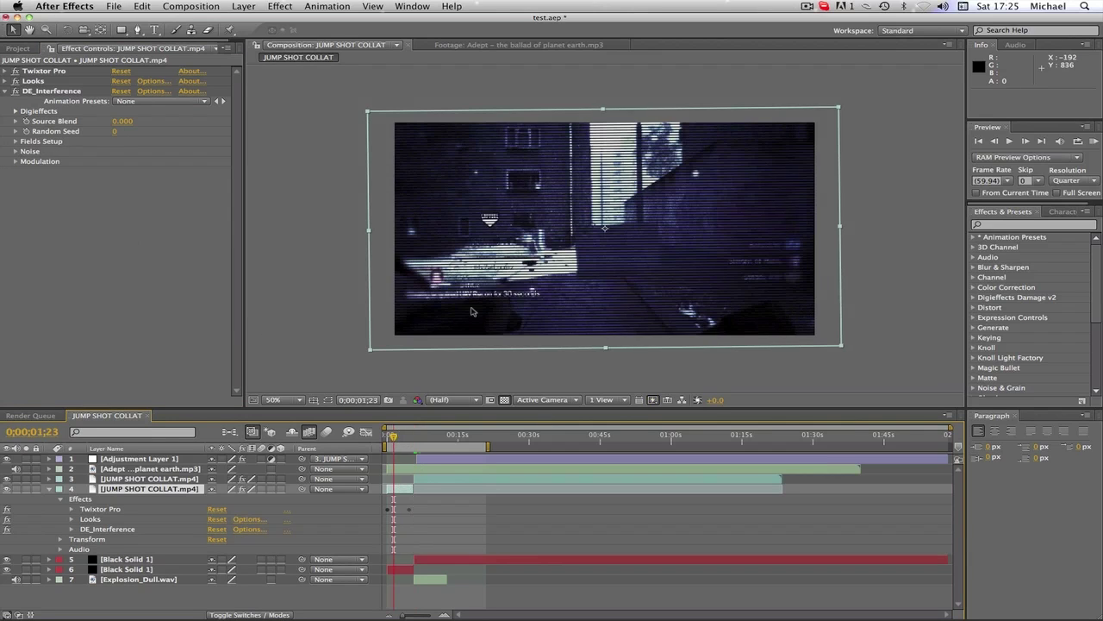
left_click(16, 141)
left_click(16, 141)
left_click(16, 151)
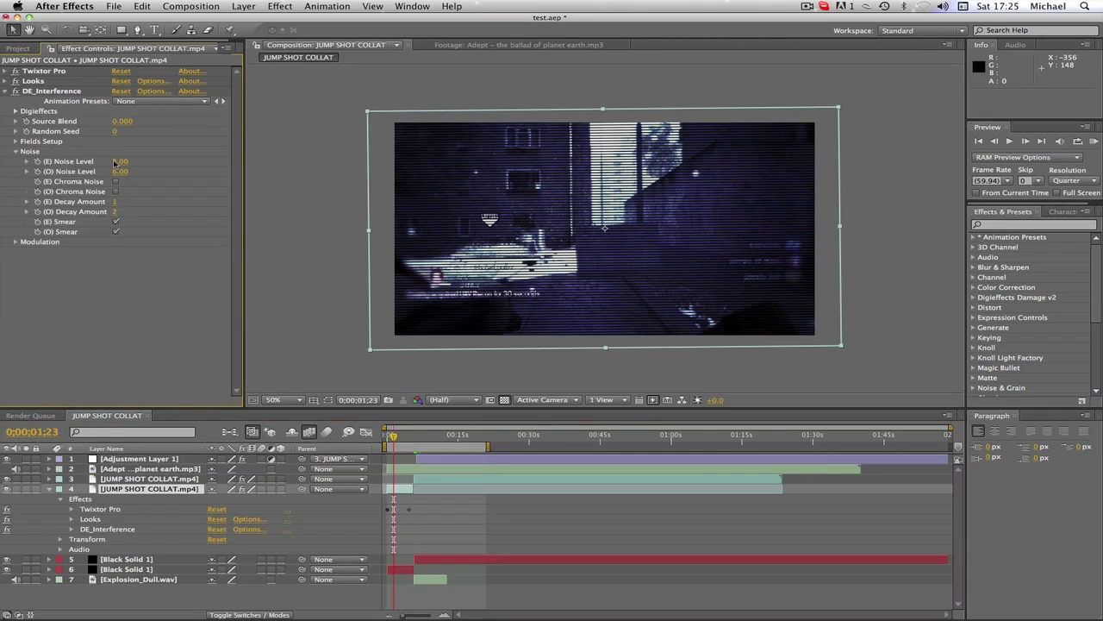
left_click_drag(120, 162, 3, 185)
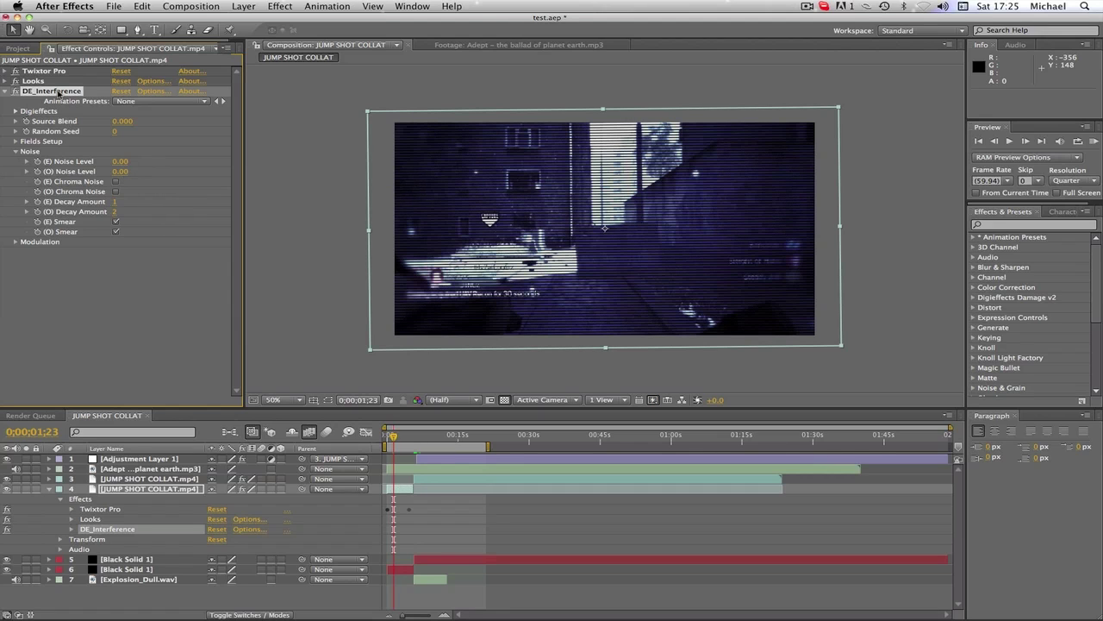
key("Delete")
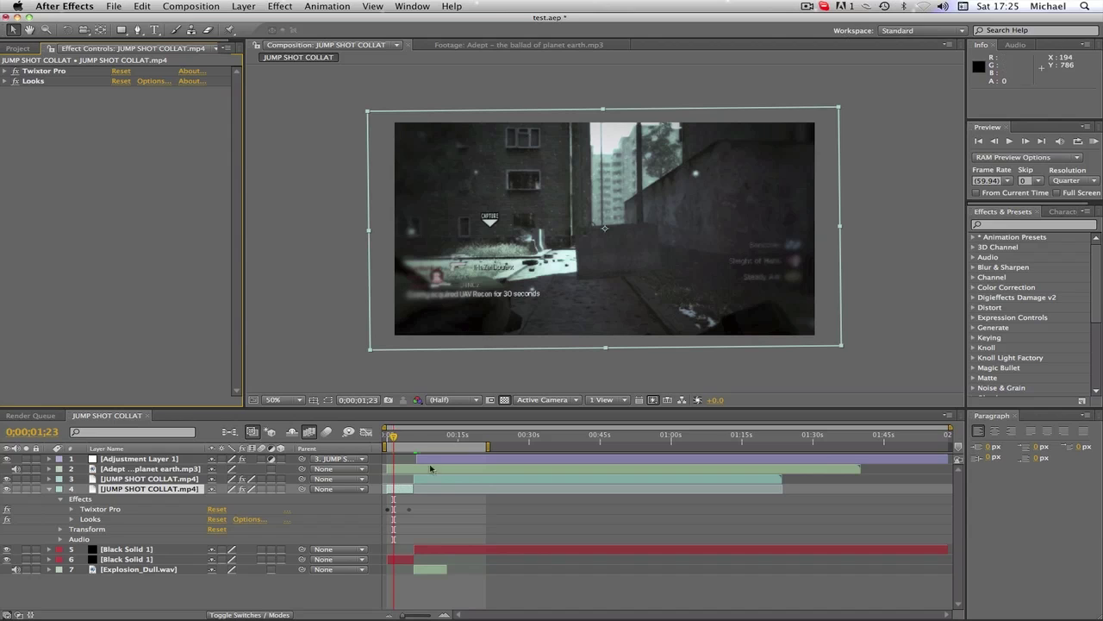
Step: Examine the lens-distortion transition between the two clips frame by frame from 0;00;05;41 to 0;00;05;56
left_click(414, 436)
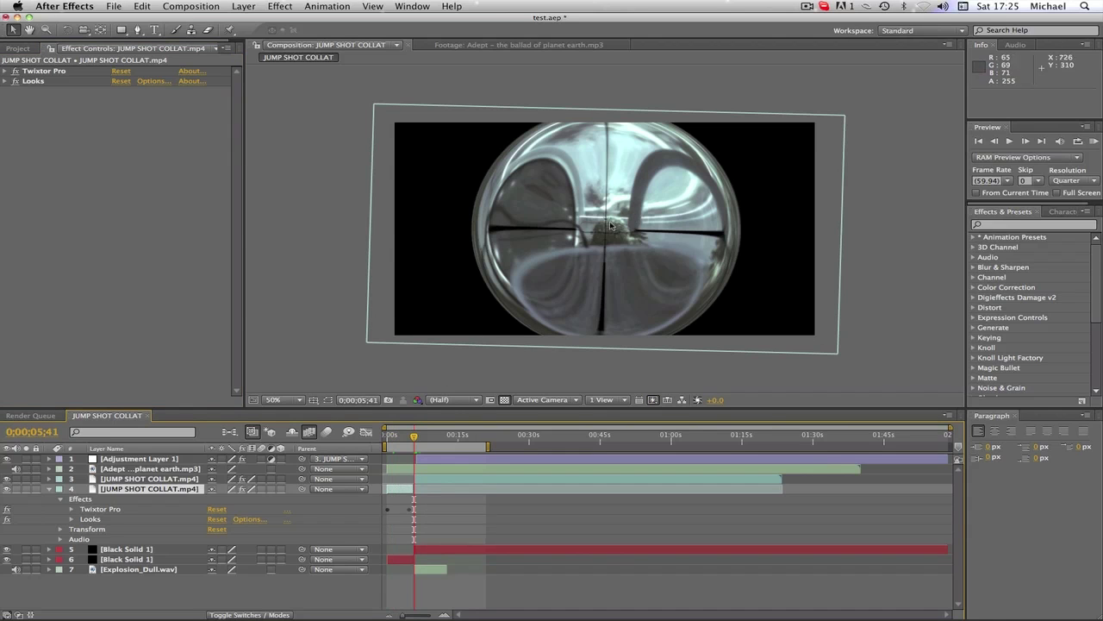
left_click(1025, 142)
left_click(1025, 142)
left_click(1025, 142)
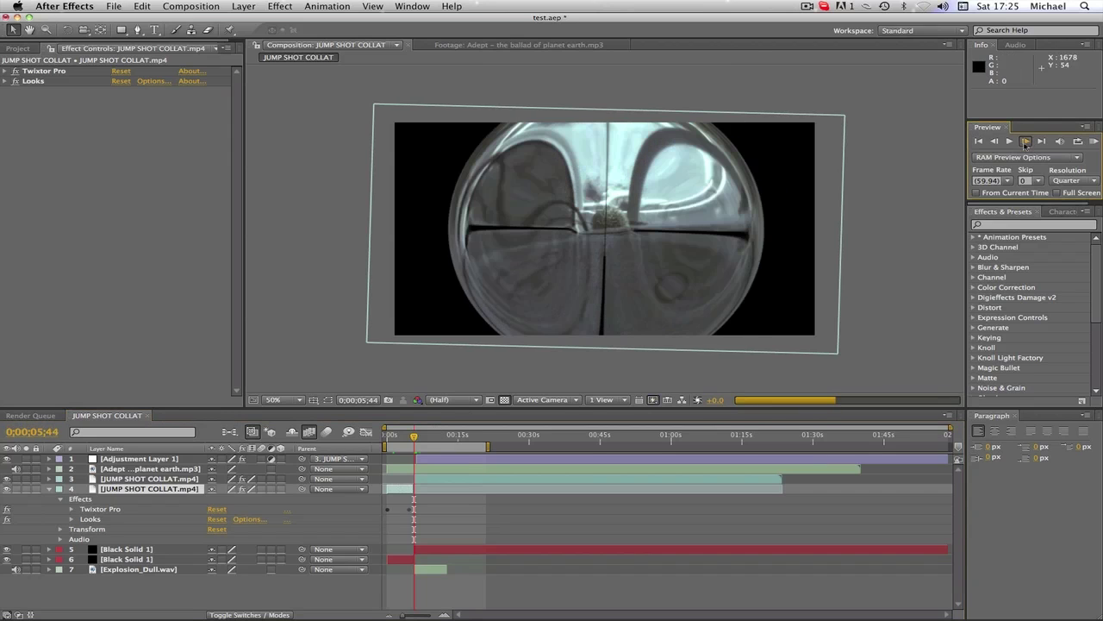
left_click(1025, 142)
left_click(1025, 141)
left_click(1025, 142)
left_click(1025, 141)
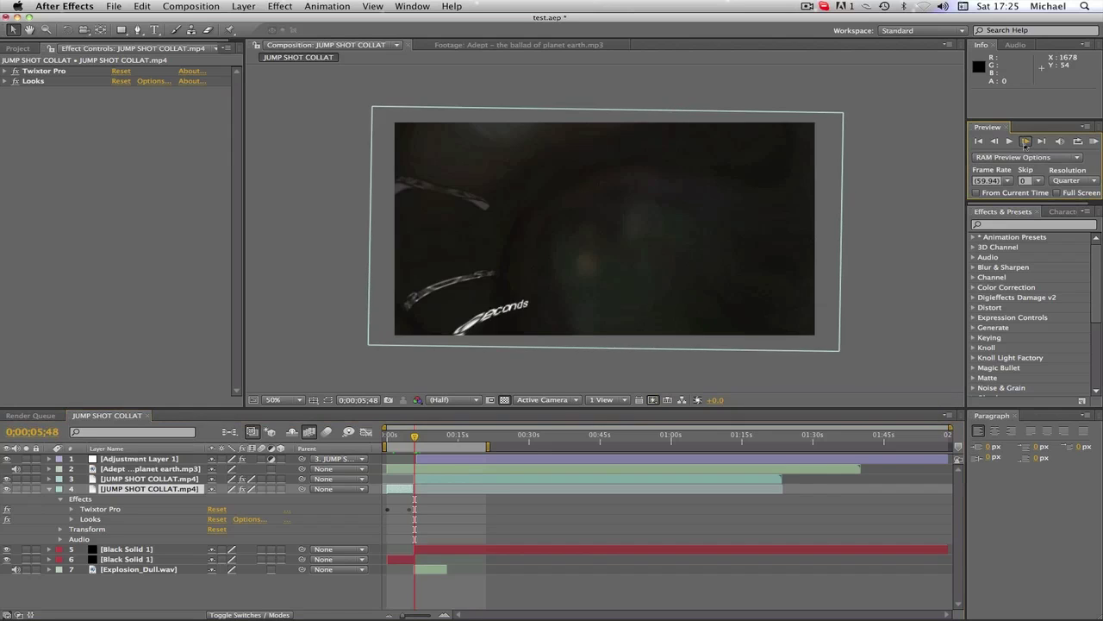
left_click(1025, 141)
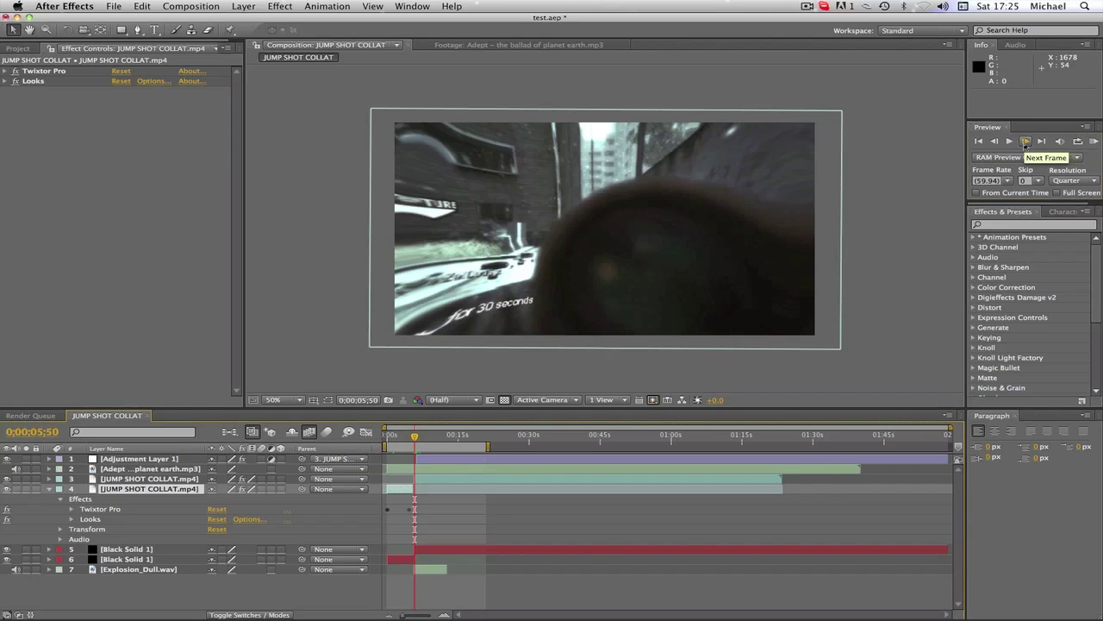
left_click(1025, 141)
left_click(1025, 141)
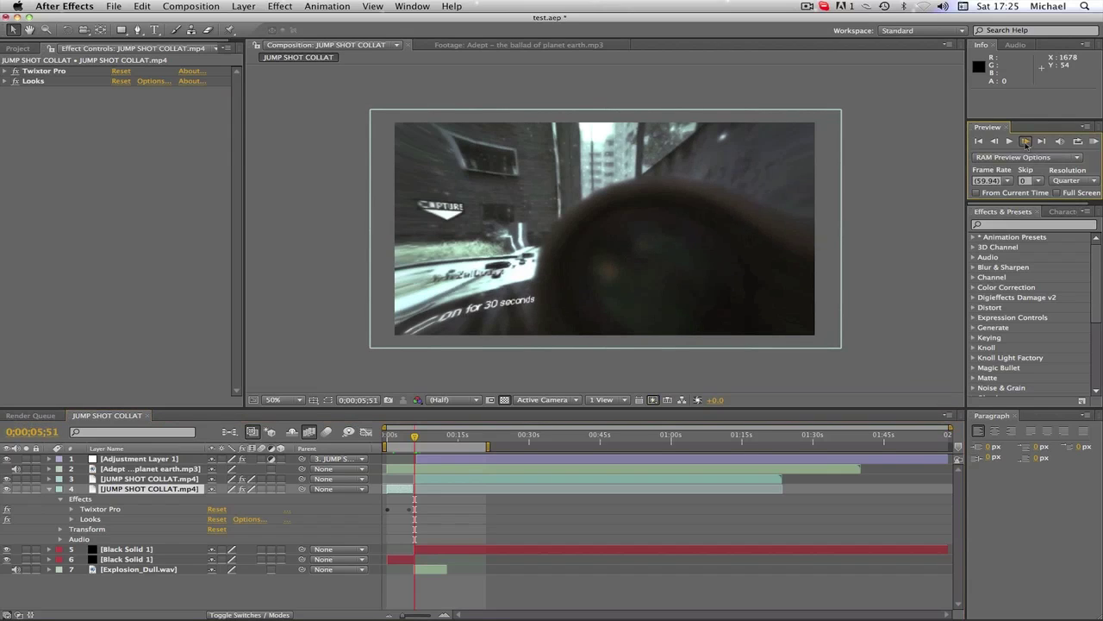
left_click(1025, 141)
left_click(1025, 142)
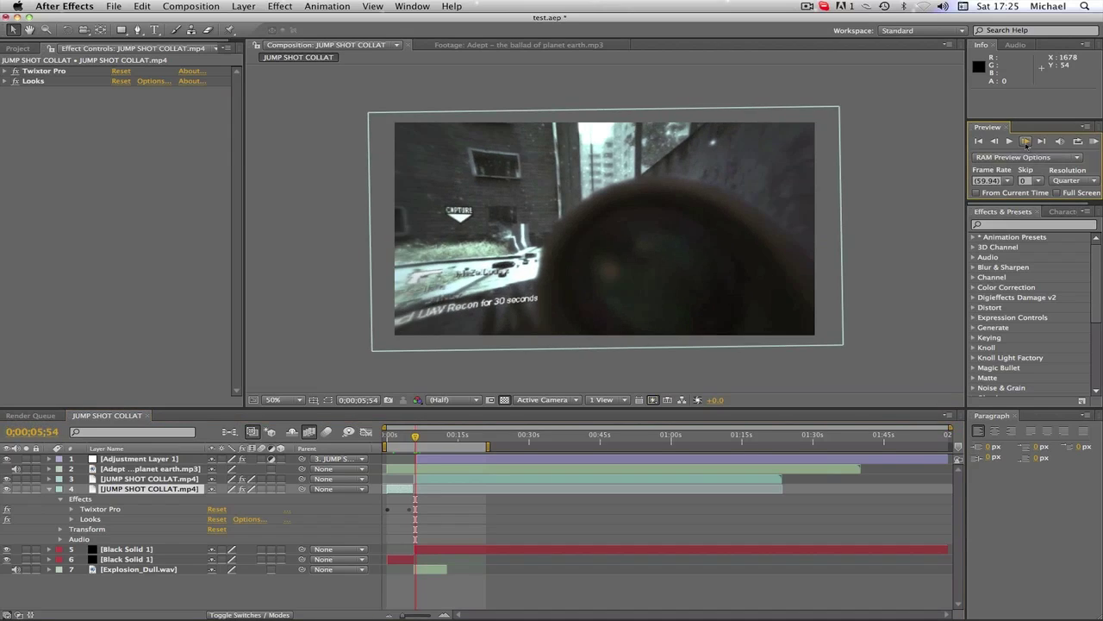
left_click(1025, 141)
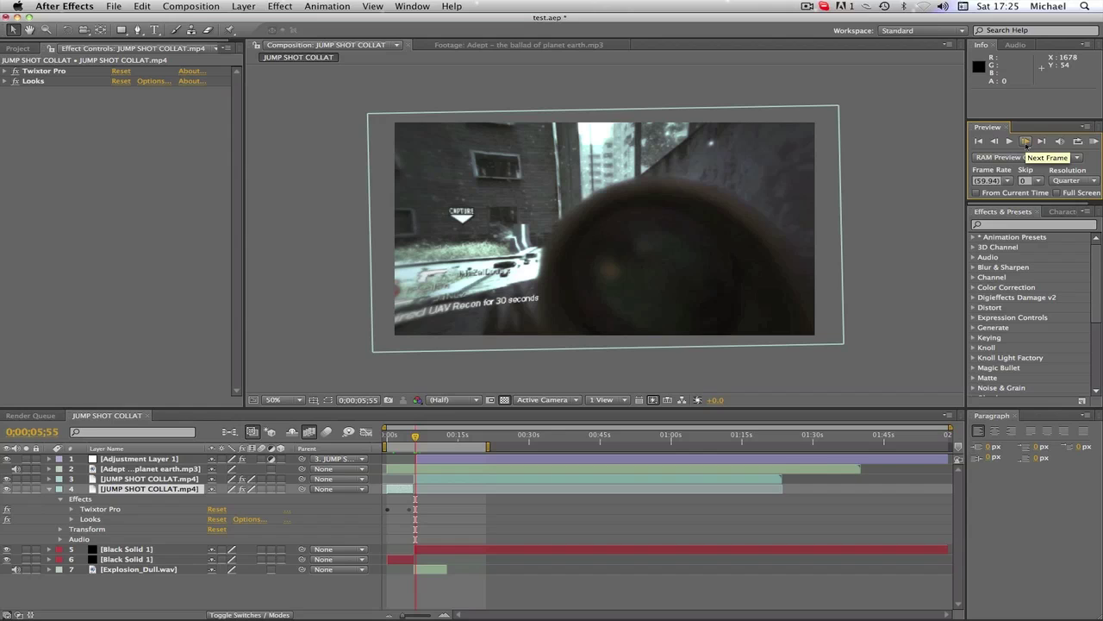
left_click(1025, 141)
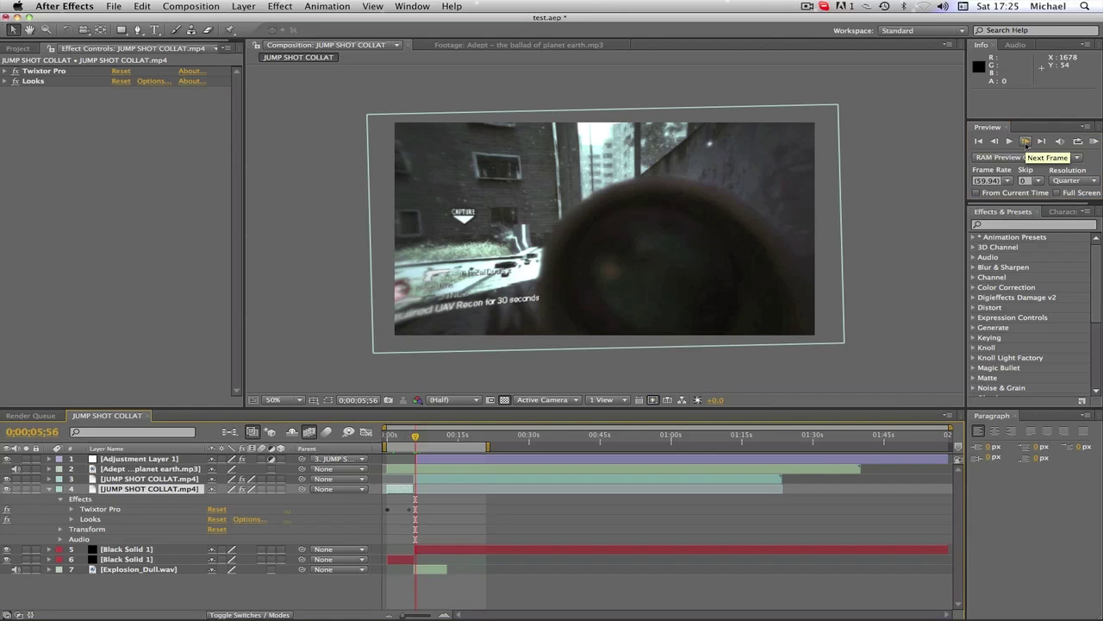